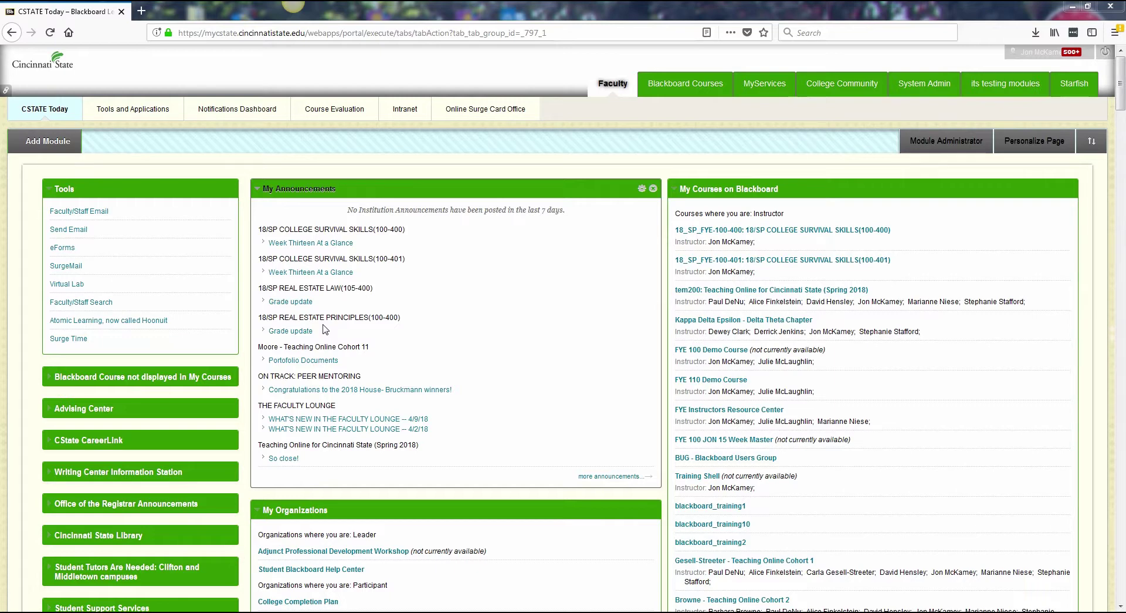
Step: Open Surge Time from the portal's tools and start a new leave request from the timesheet
click(284, 328)
click(286, 318)
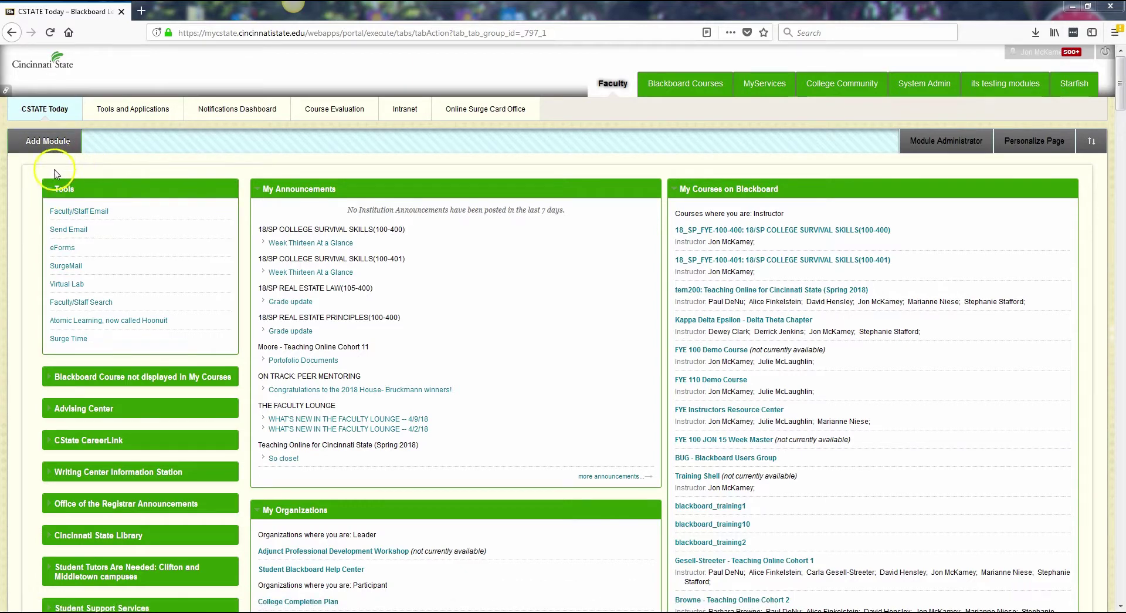
click(71, 340)
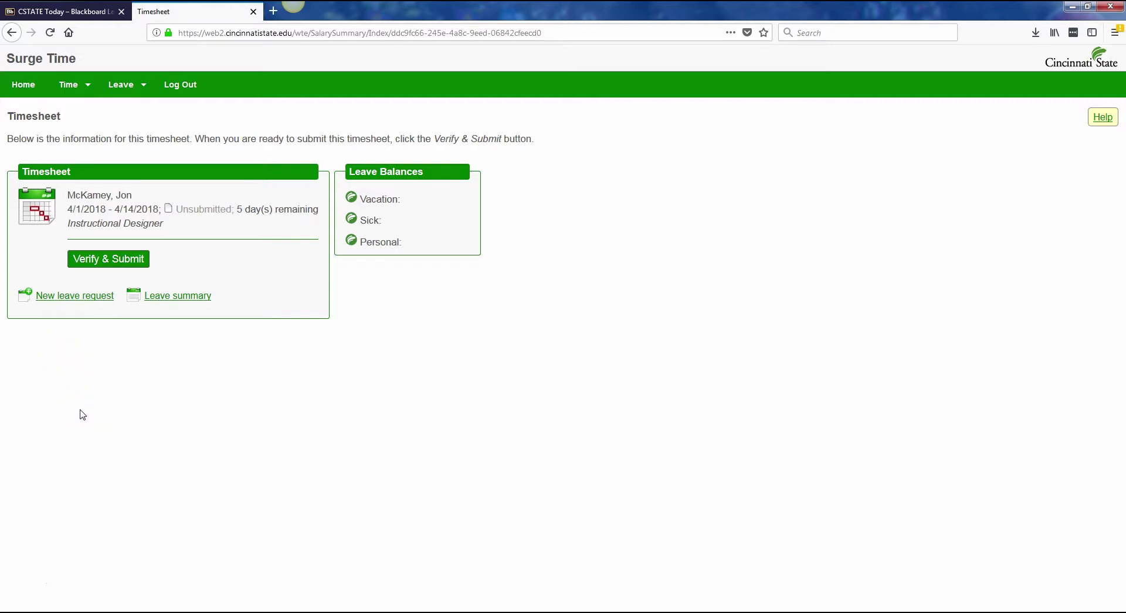
click(75, 298)
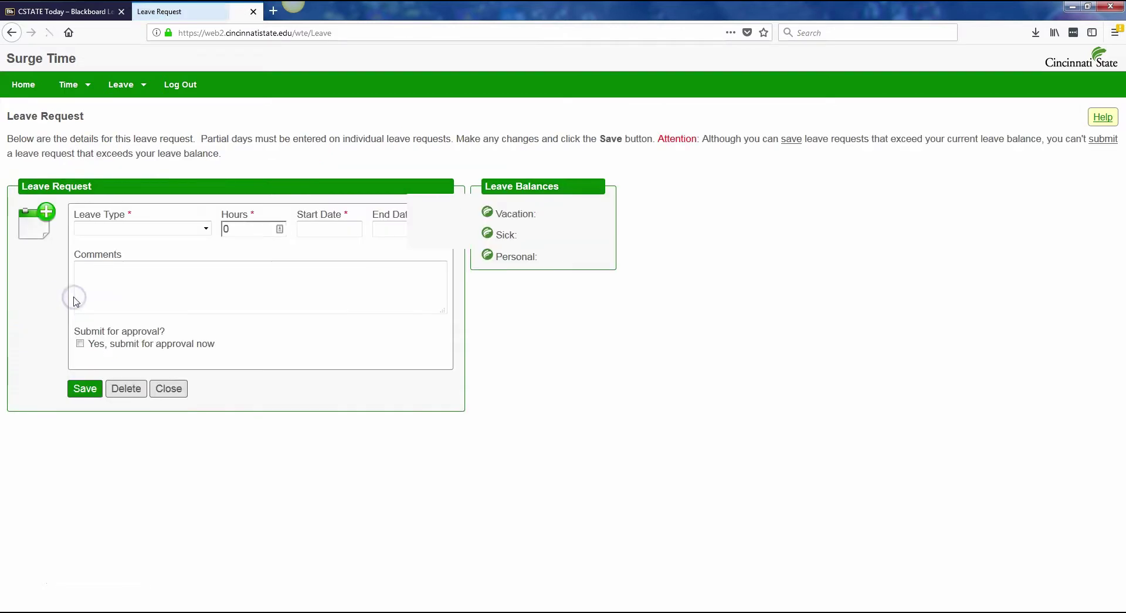
Step: Set the request's leave type to Sick and its hours to 16
click(206, 230)
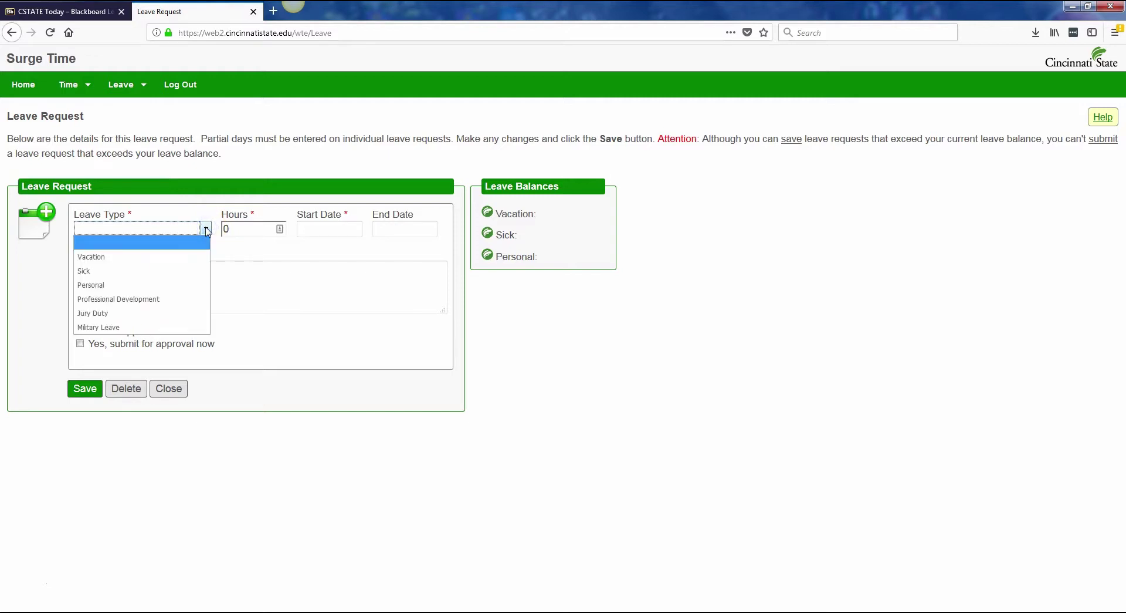
click(95, 271)
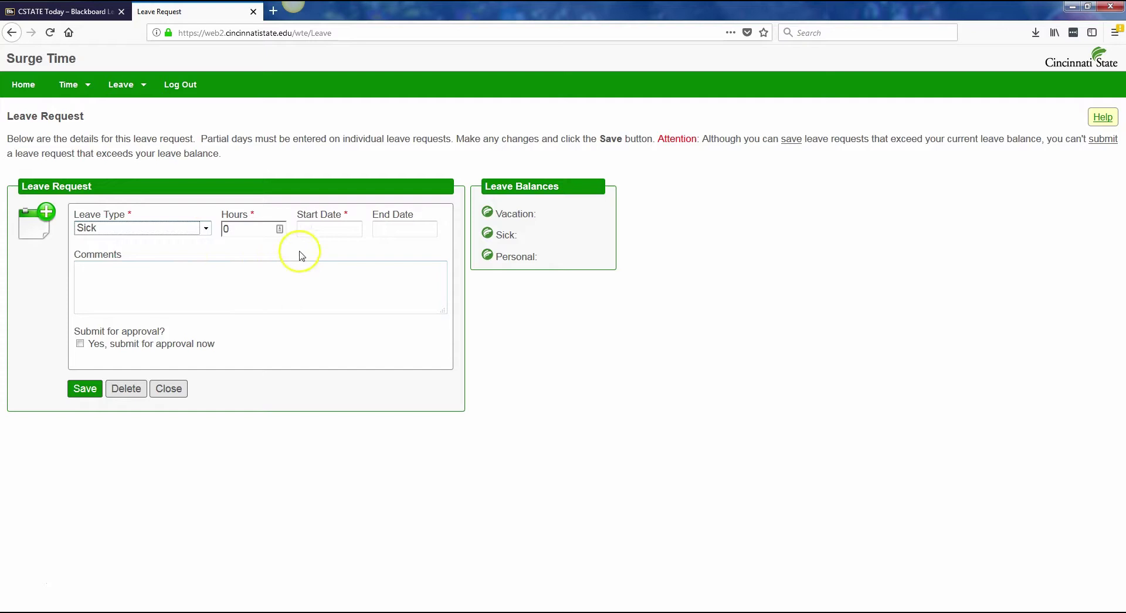
click(236, 229)
drag(237, 229, 219, 232)
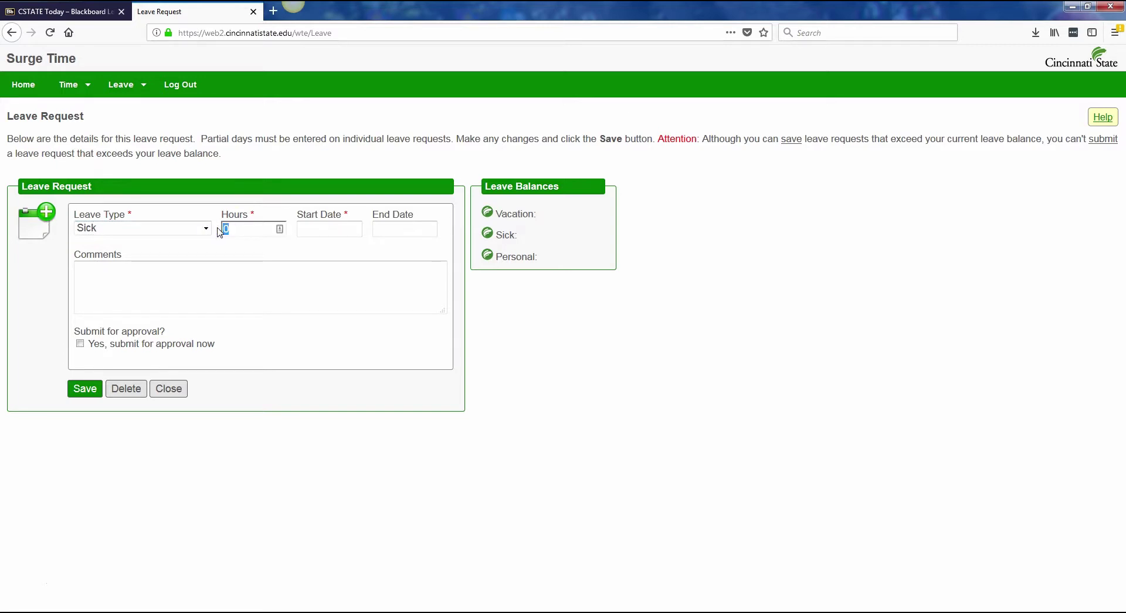
text(16)
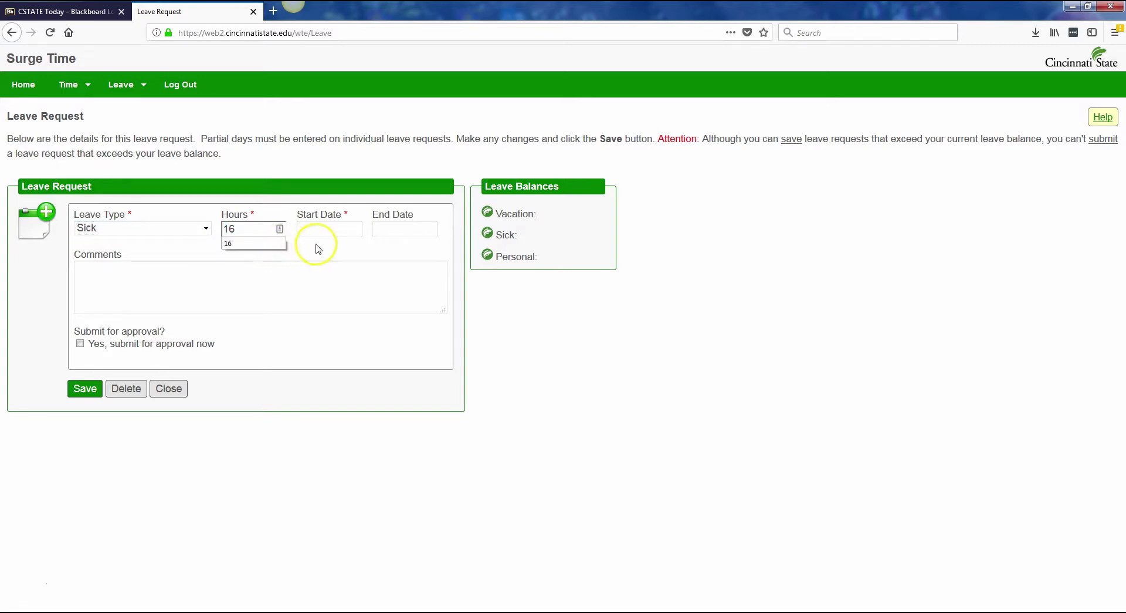
Step: Set the leave request's start date to 04/12/2018 and its end date to 04/13/2018
click(324, 229)
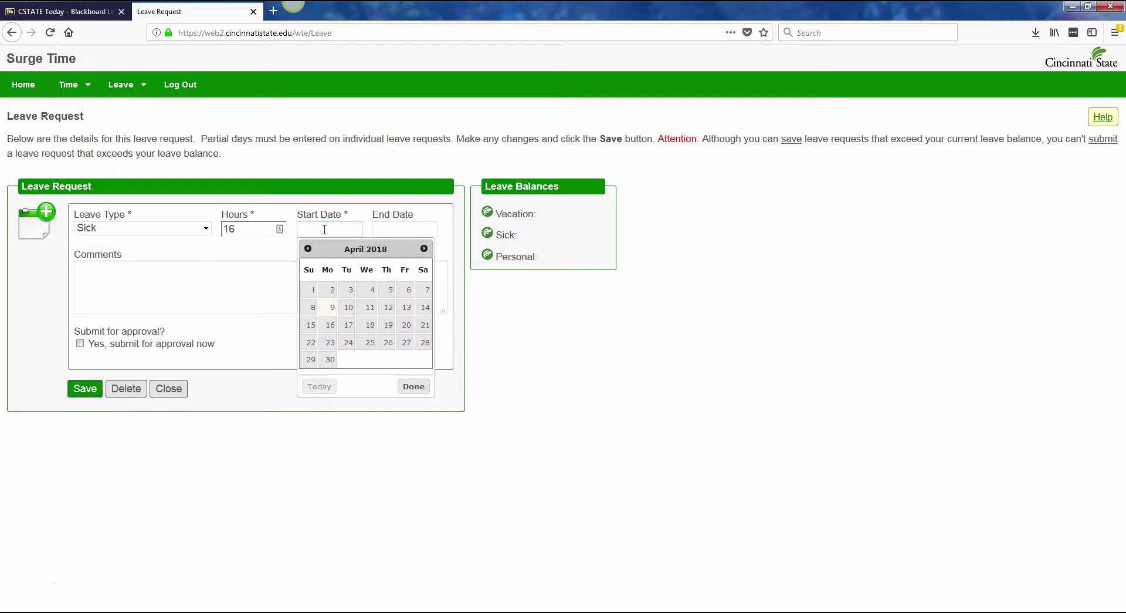
click(390, 309)
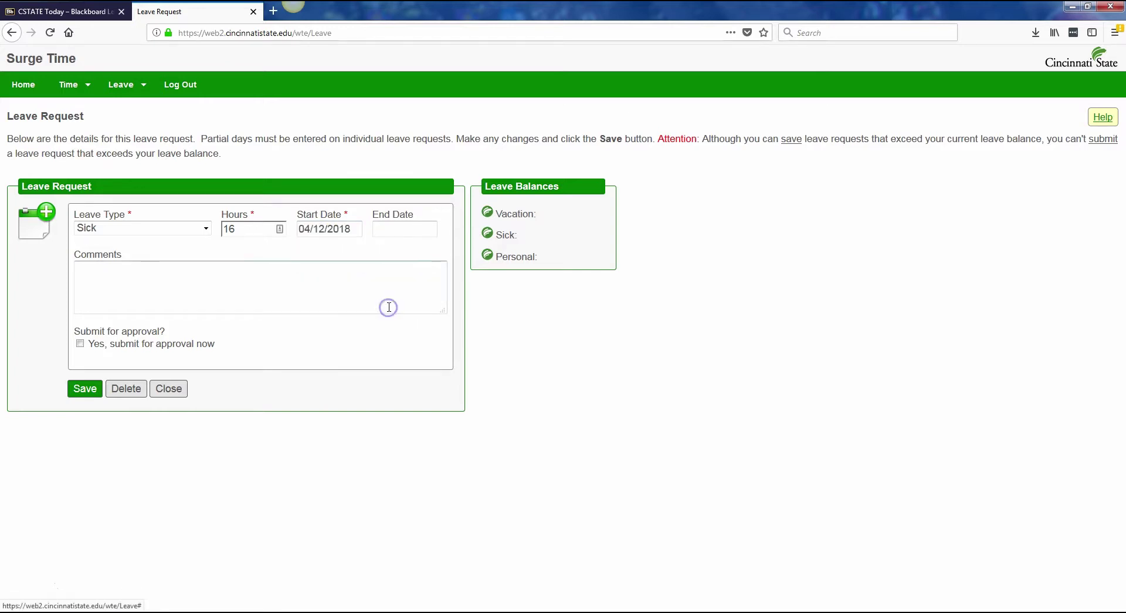
click(398, 227)
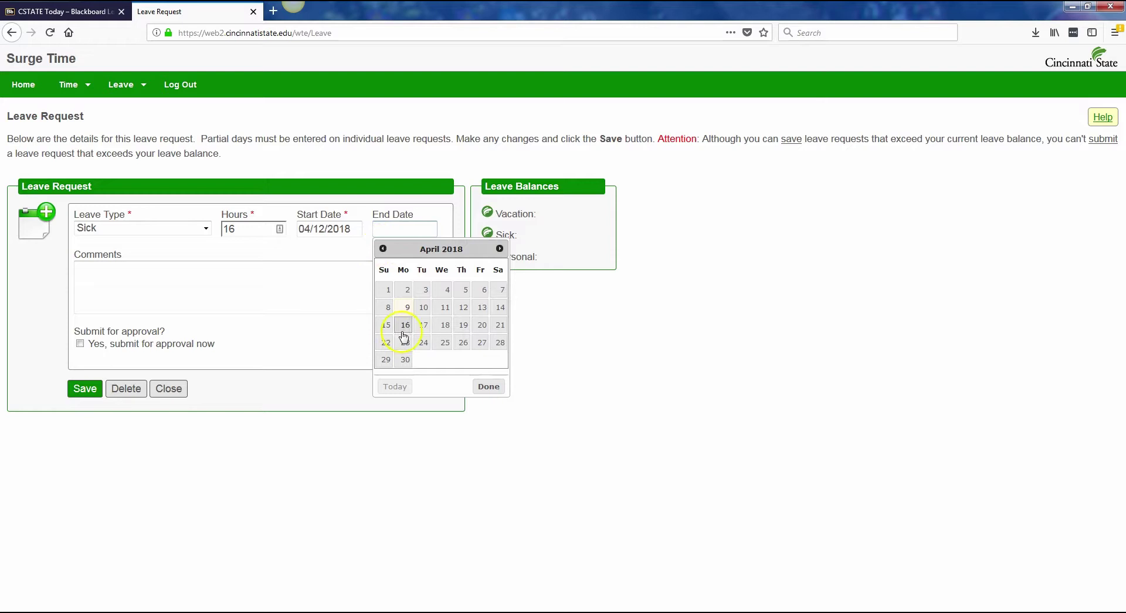
click(482, 307)
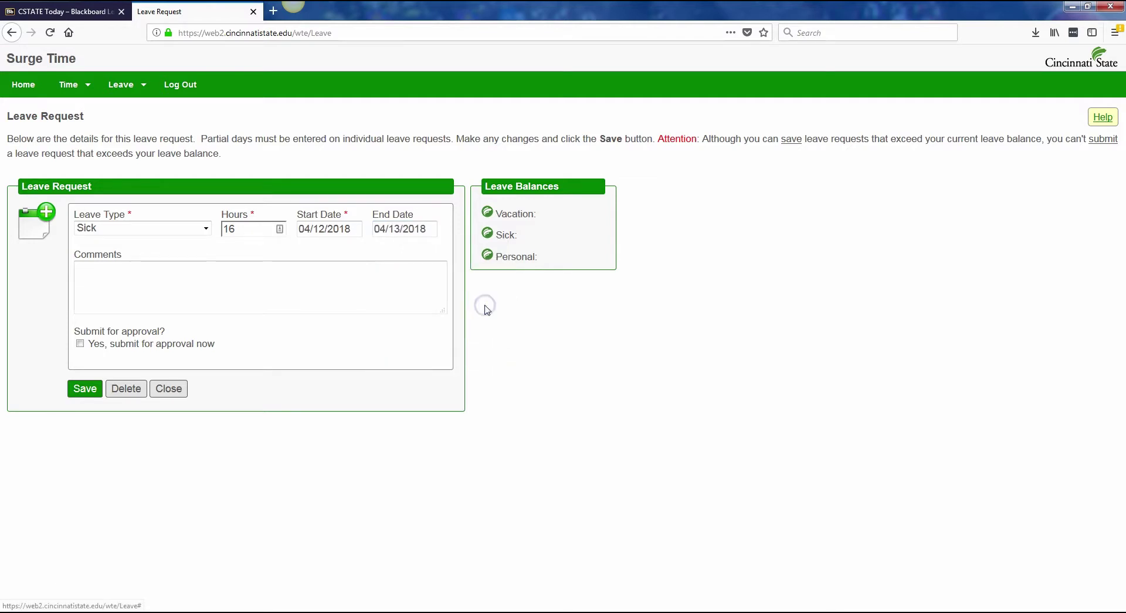
Step: Enter the comment "2 full days of sick leave." and save the leave request with immediate submission for approval
click(75, 270)
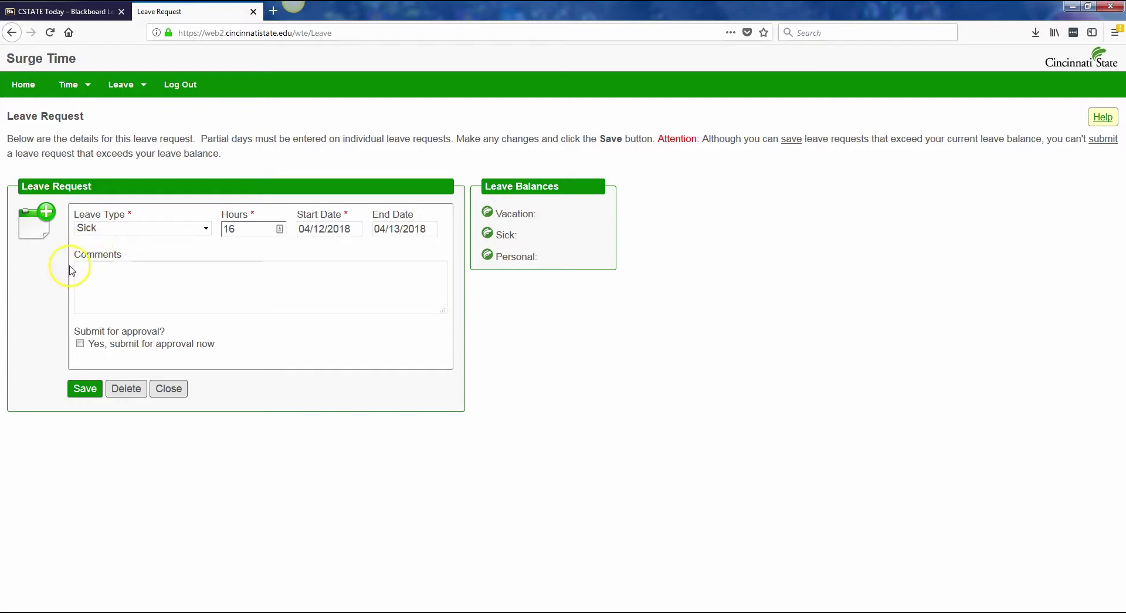
click(105, 279)
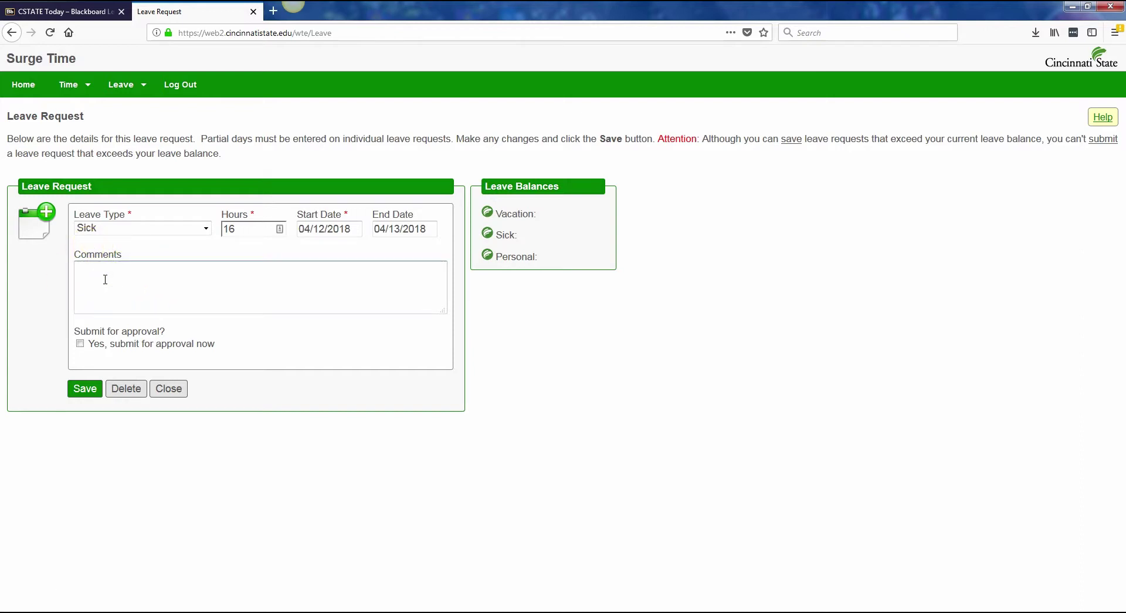
text(@)
key(BackSpace)
text(2 full days of sick leave.)
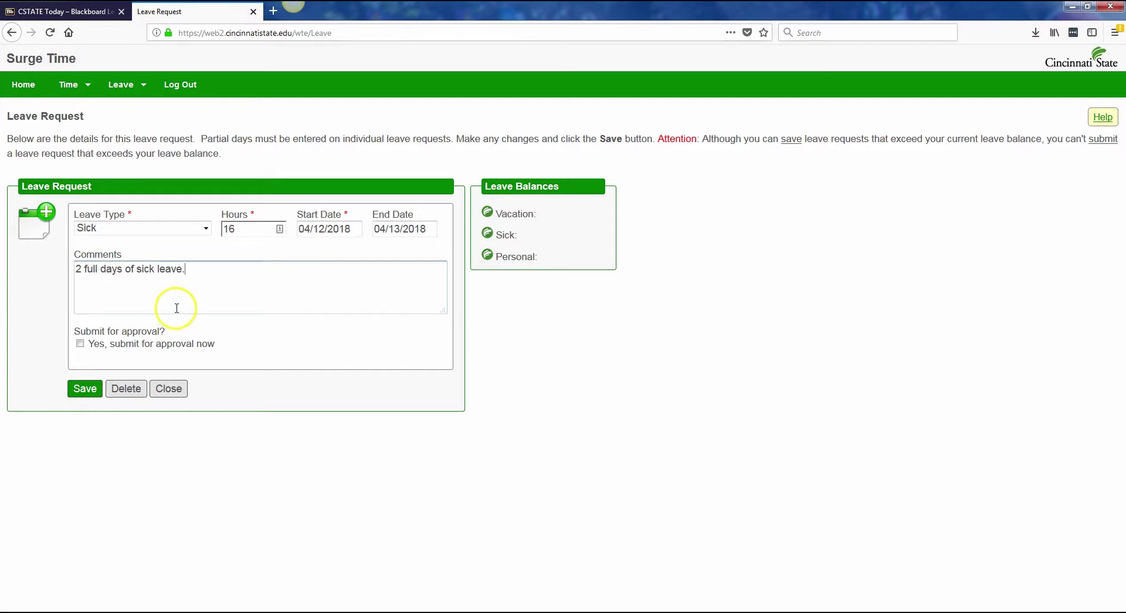
click(80, 344)
click(87, 390)
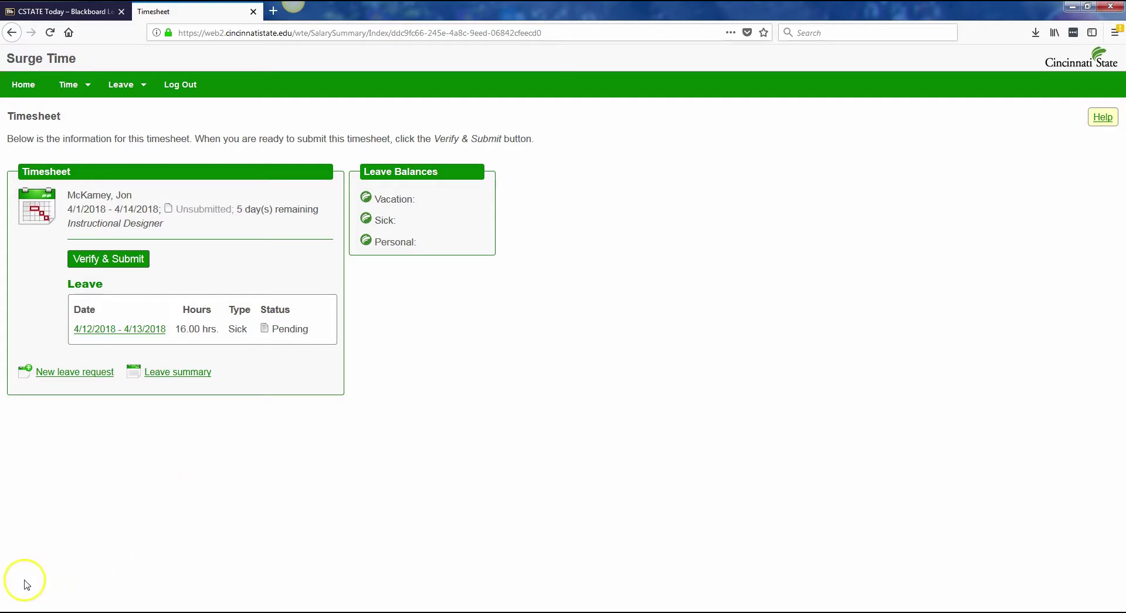
Step: View the leave summary and open the full leave history from it
click(389, 451)
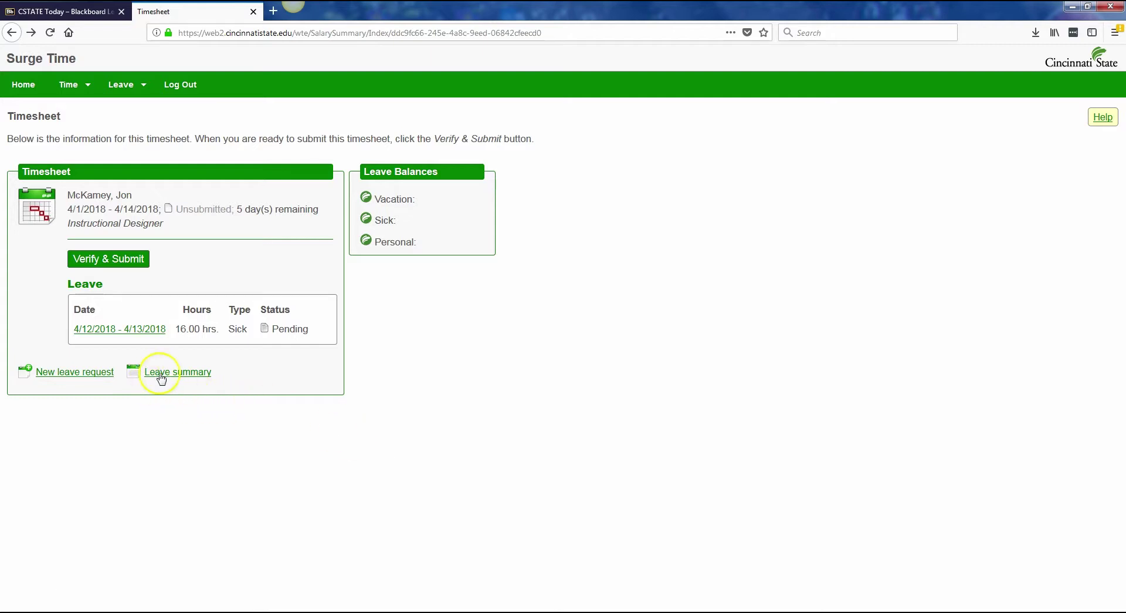
click(186, 373)
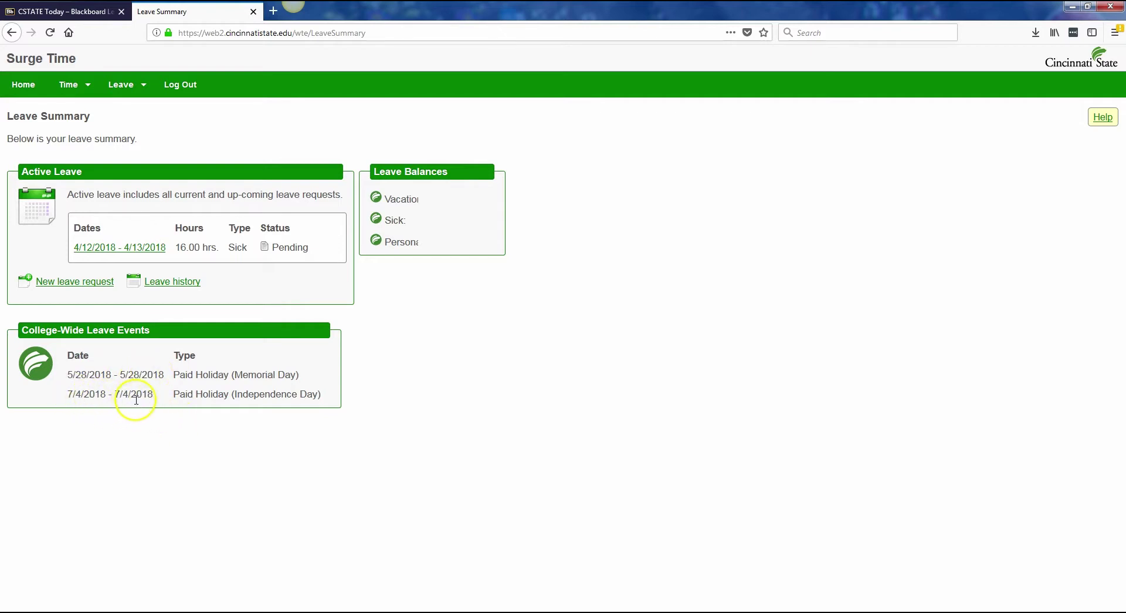
click(179, 283)
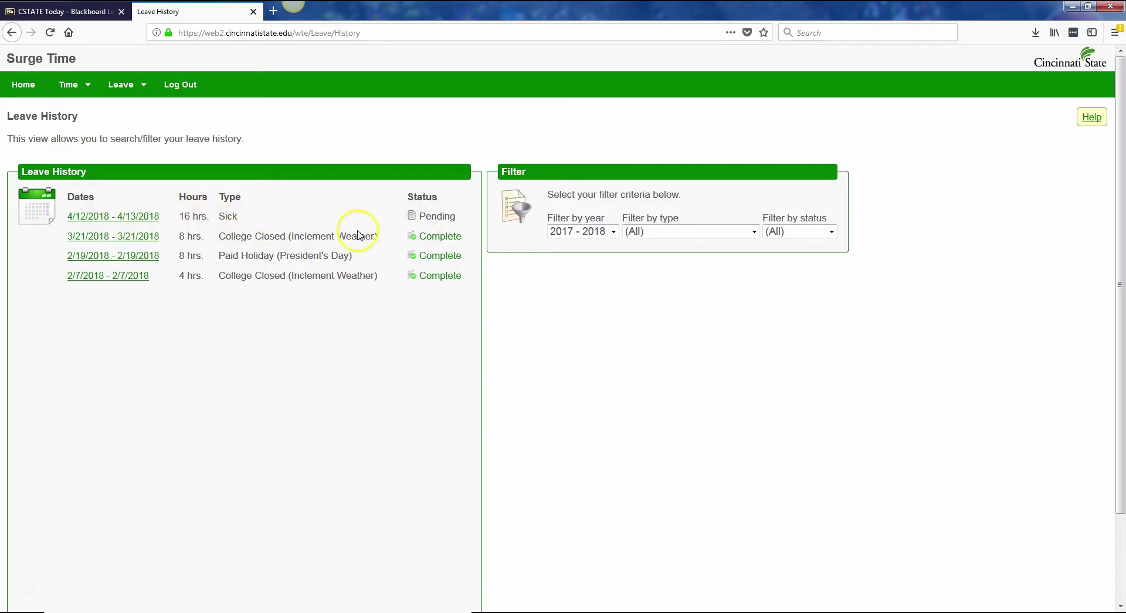
Step: Examine the year, type and status filter choices for the leave history without changing them
click(613, 232)
click(613, 232)
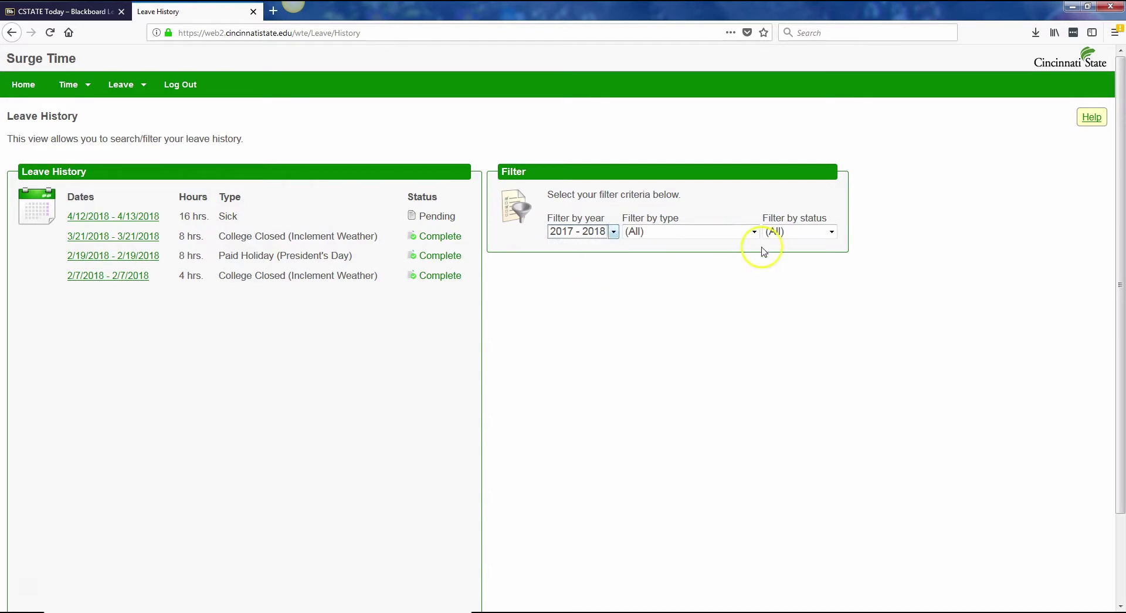
click(755, 232)
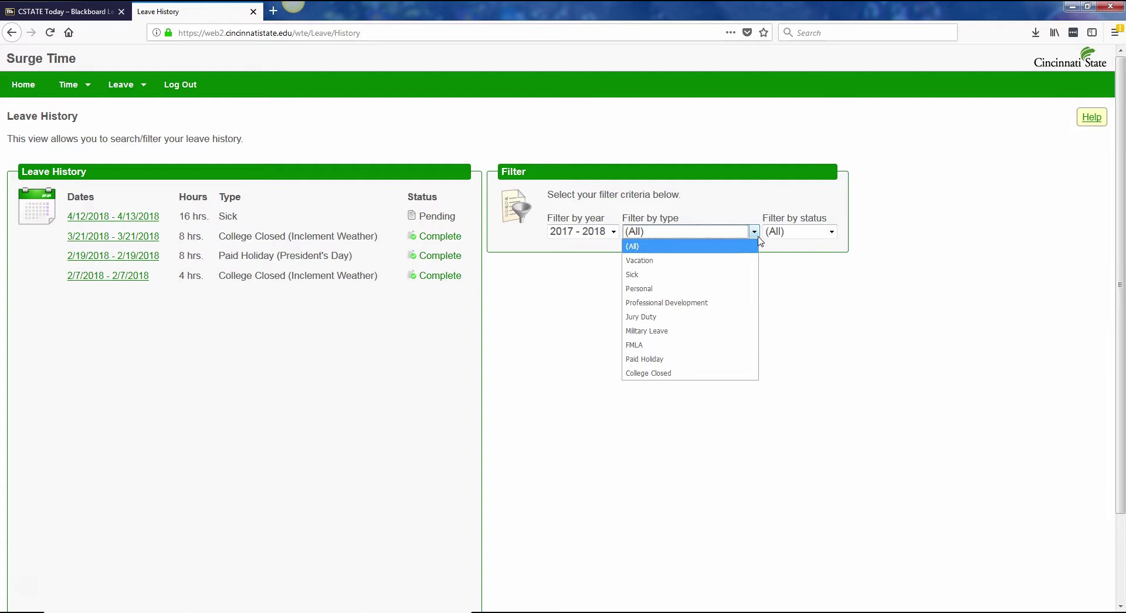
click(756, 233)
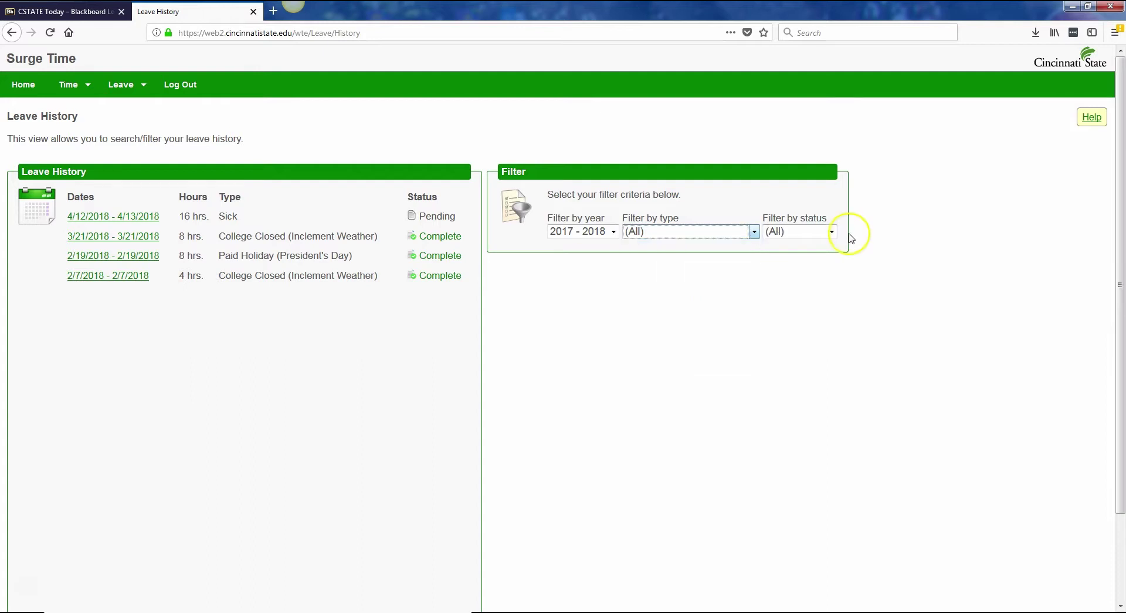
click(832, 231)
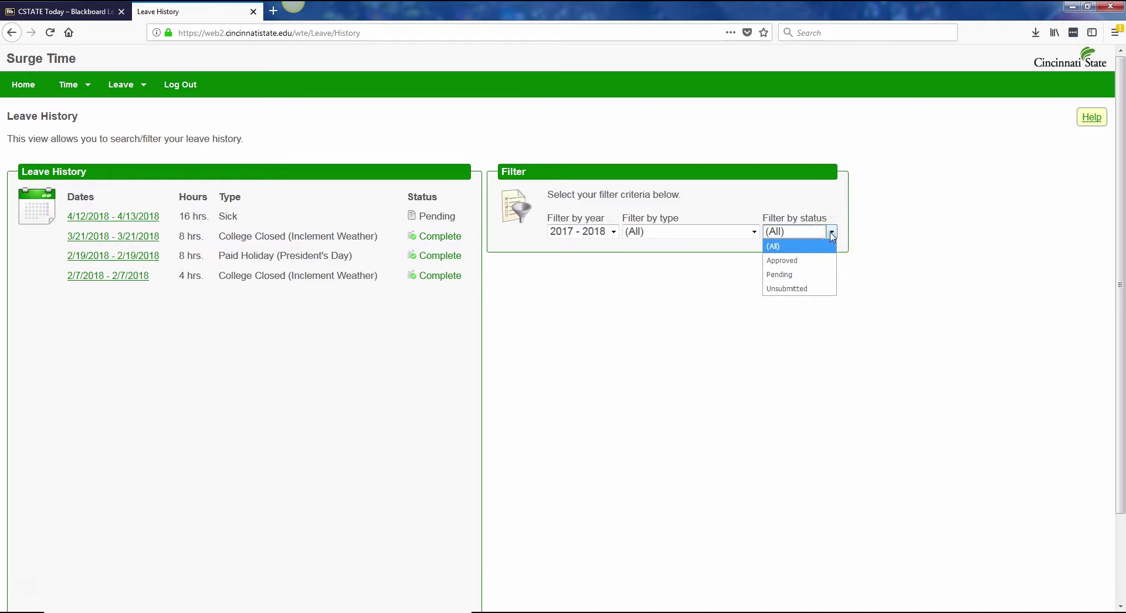
click(832, 232)
click(18, 597)
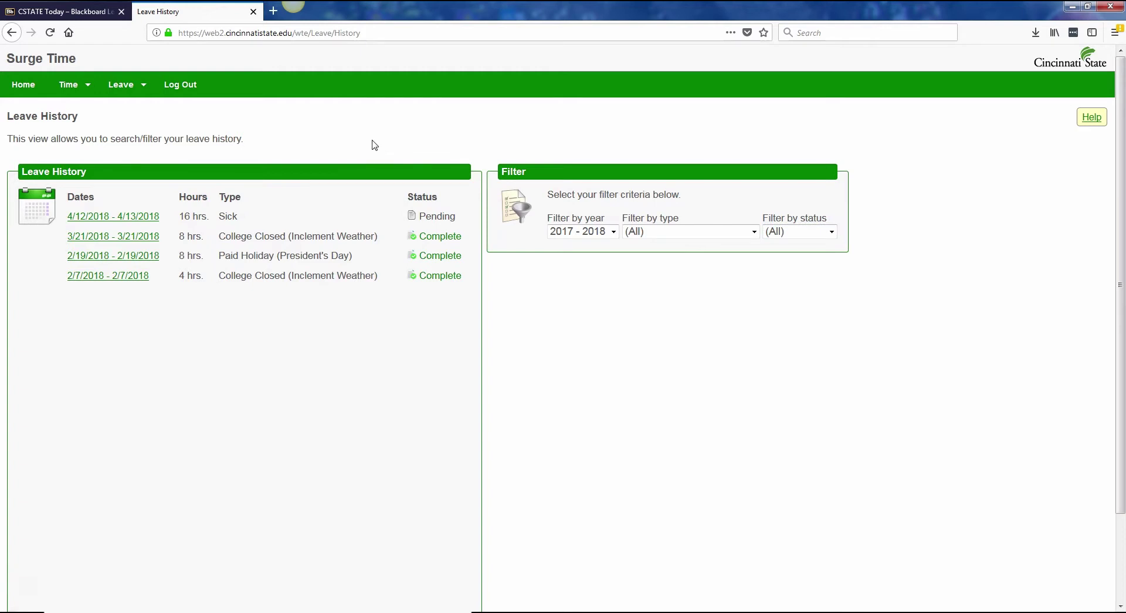
Step: Verify and electronically submit the 4/1/2018 - 4/14/2018 timesheet from the home page, and close Surge Time
click(20, 86)
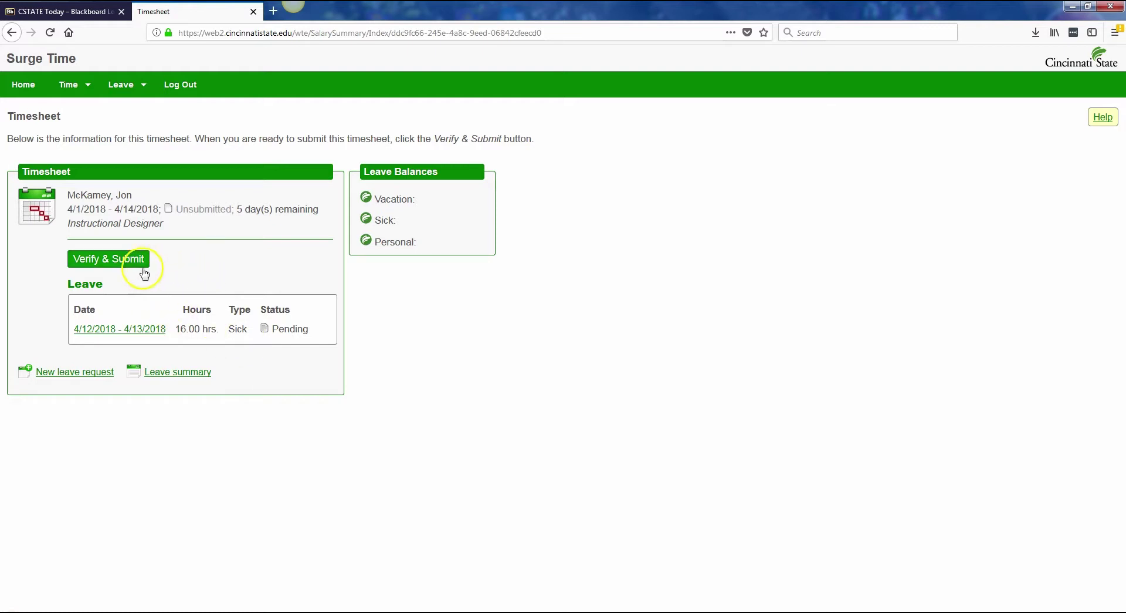
click(100, 262)
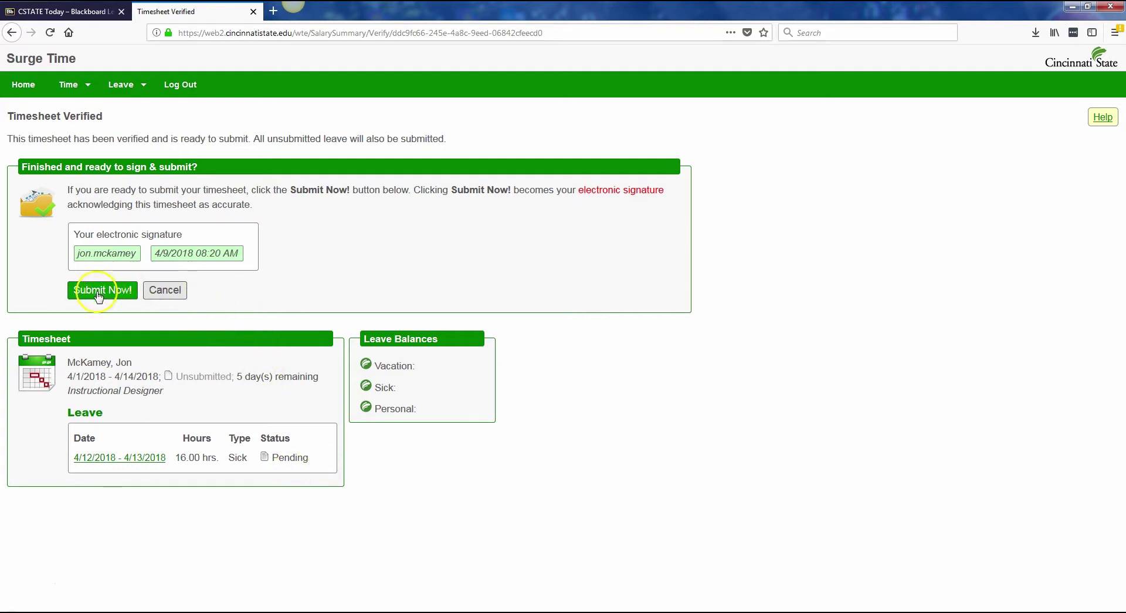
click(98, 293)
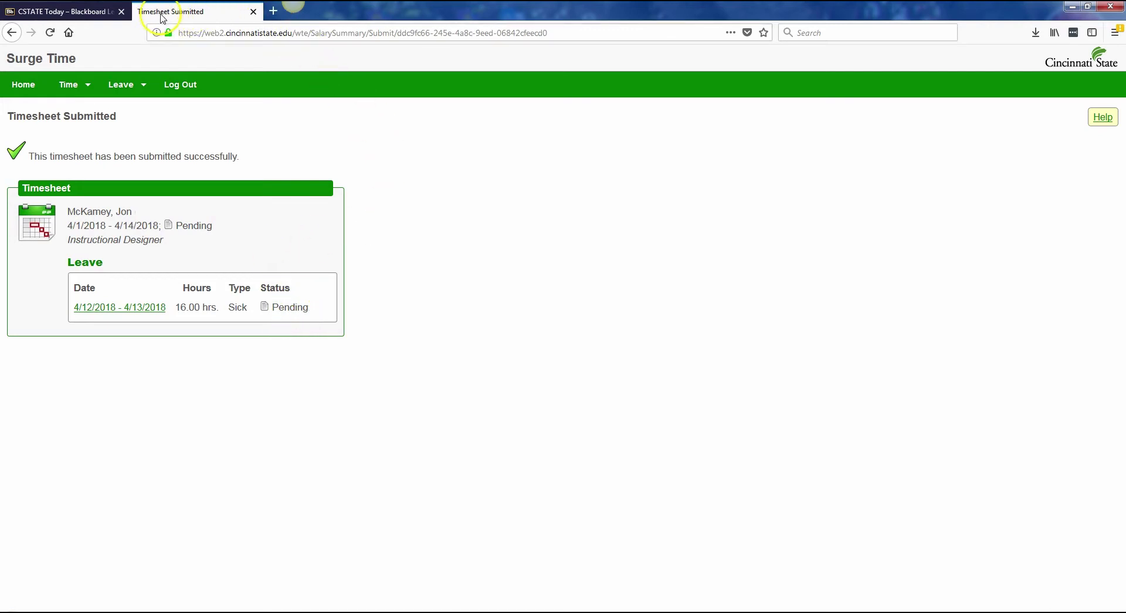
click(253, 12)
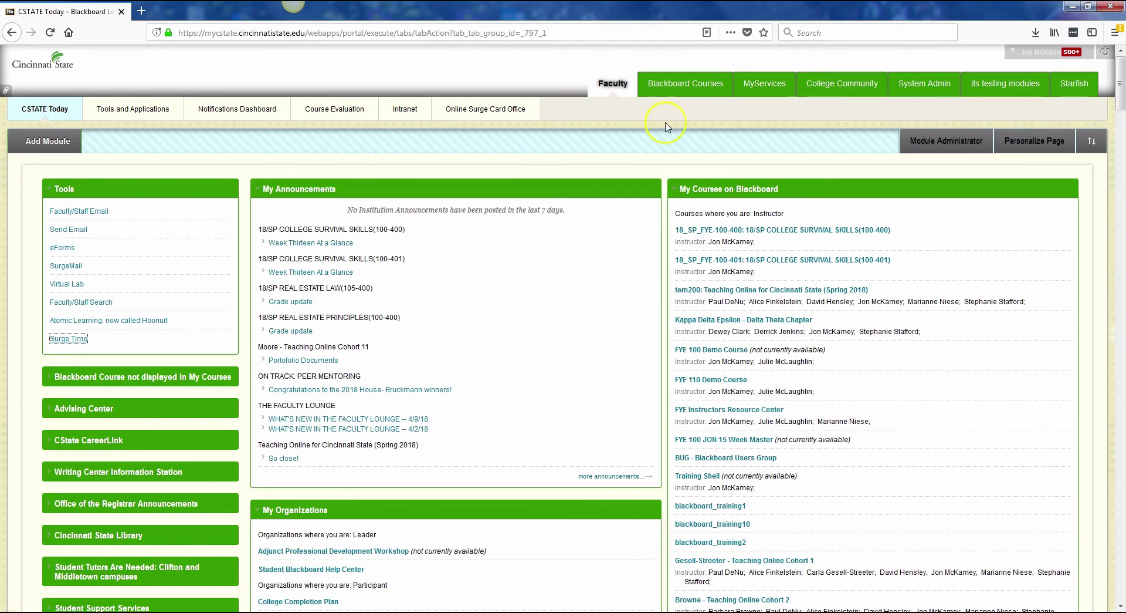
Step: Open the Pay Advices page in MyServices for Employees from the Blackboard portal
click(773, 86)
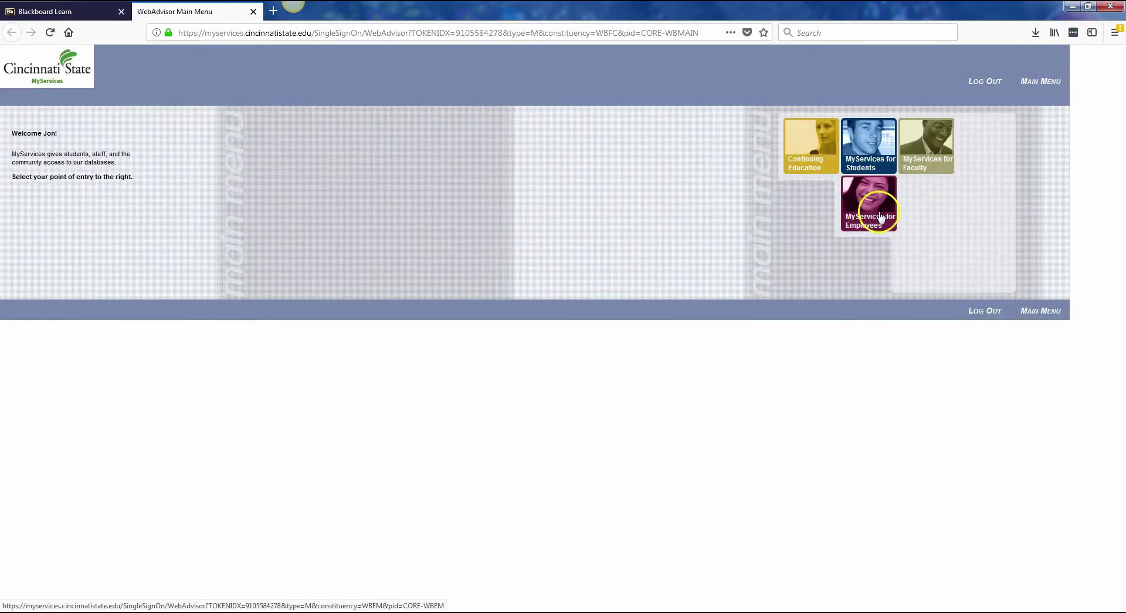
click(878, 208)
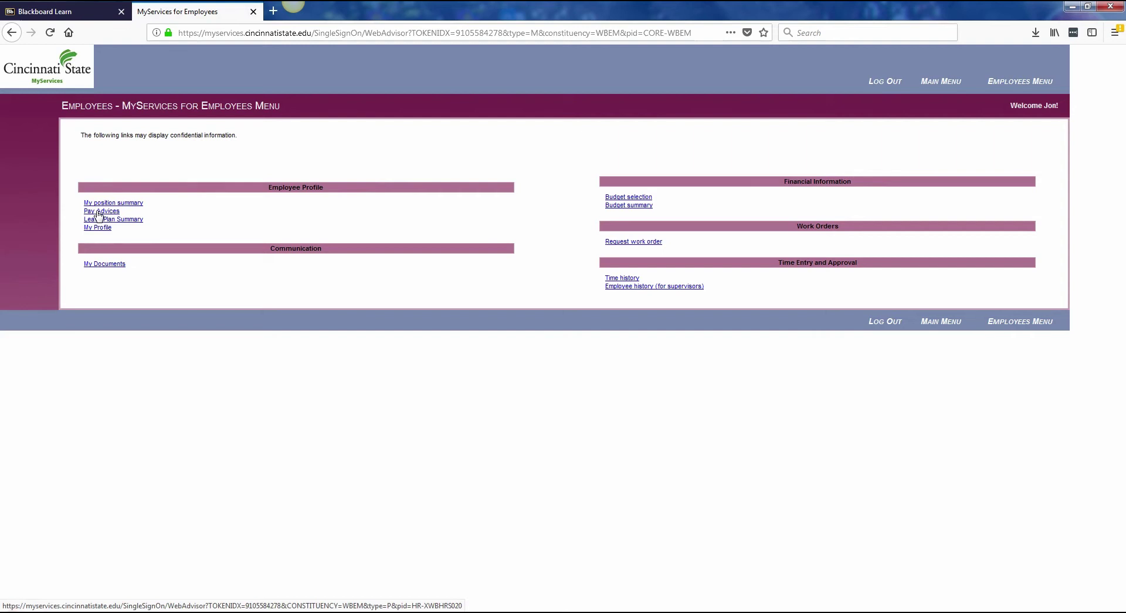
click(98, 212)
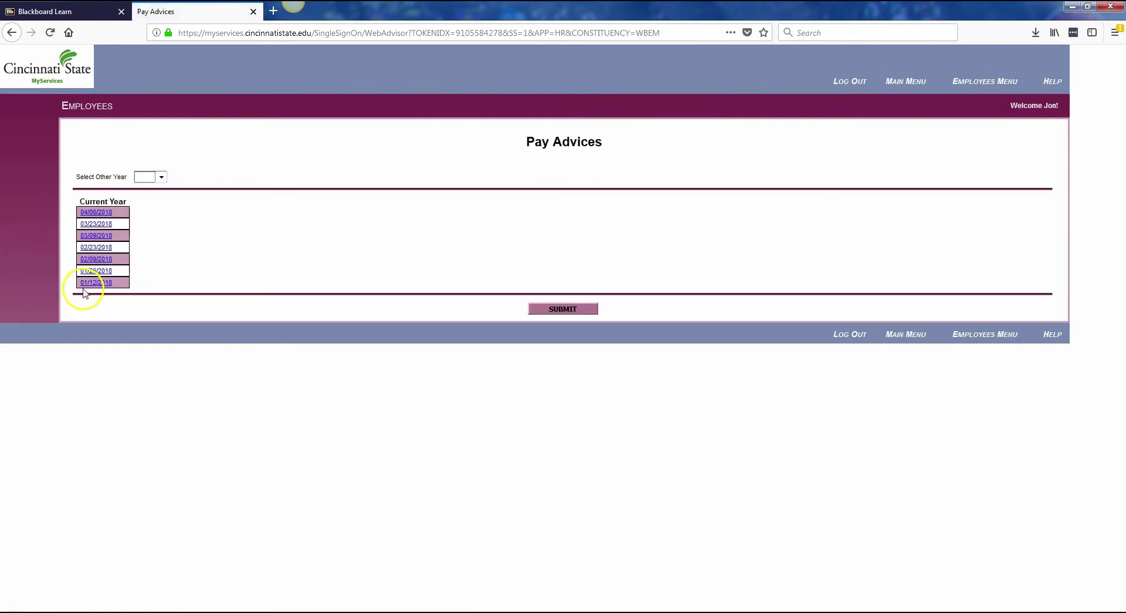
Step: Open the 04/06/2018 pay advice and examine which other years are available, leaving the year selection blank
click(162, 176)
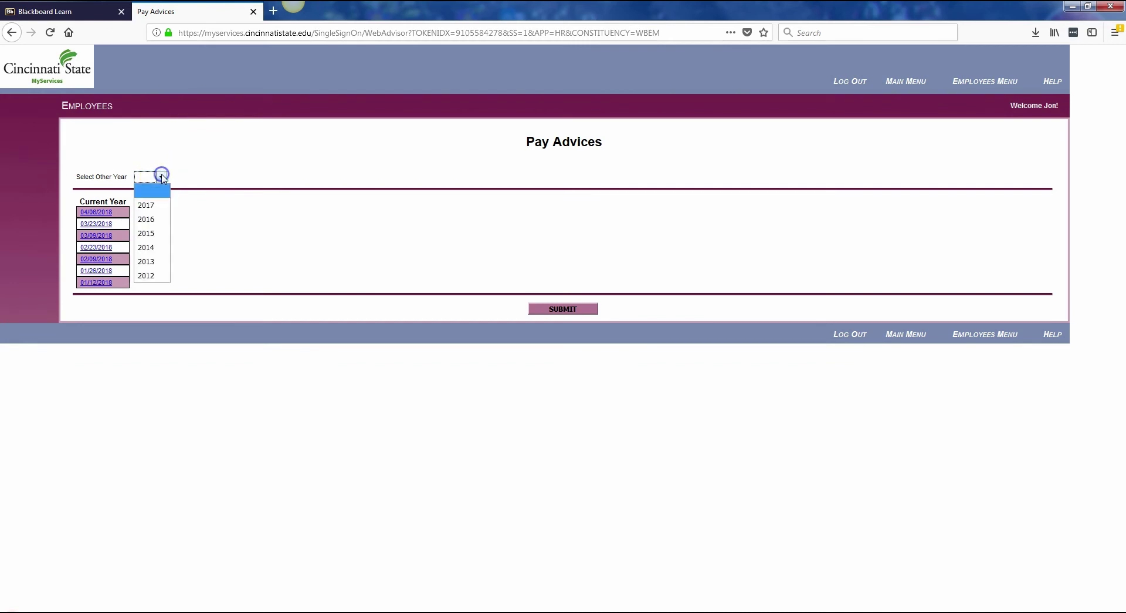
click(162, 176)
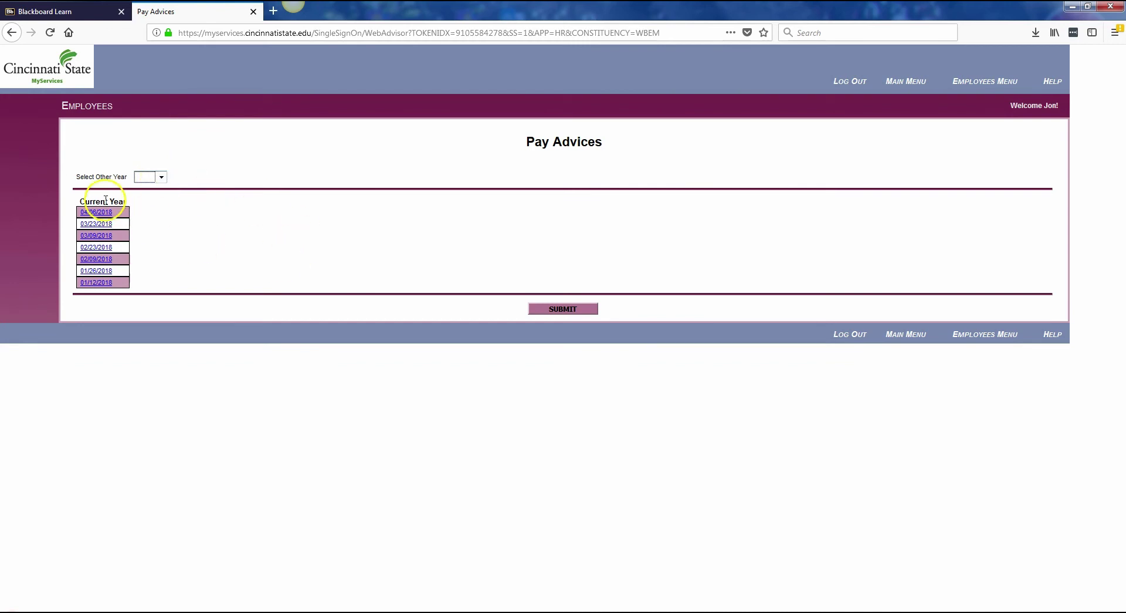
click(97, 213)
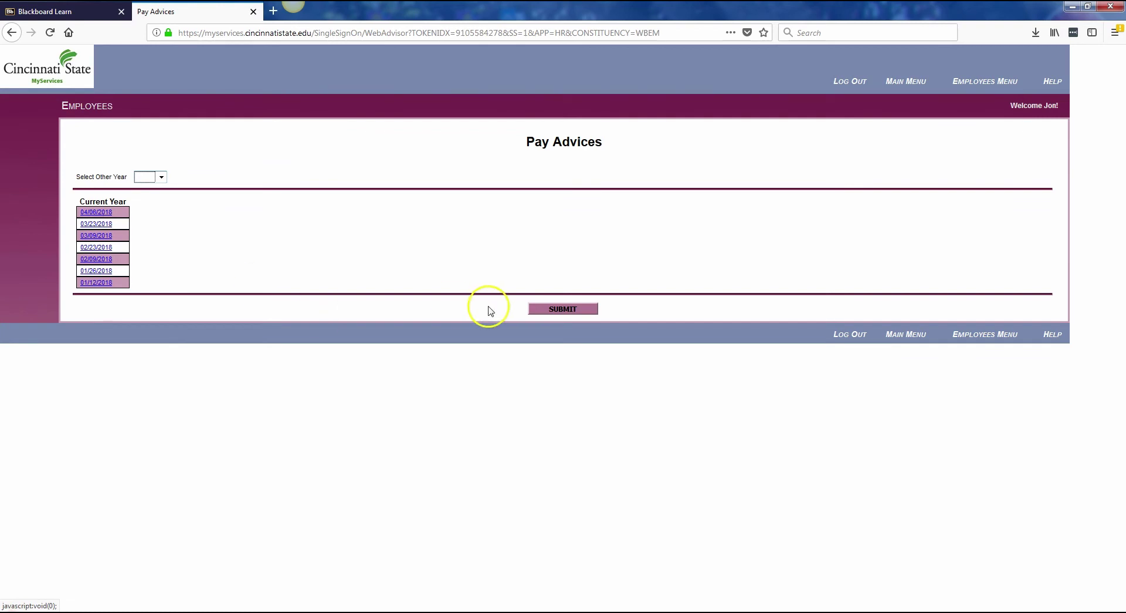
click(326, 315)
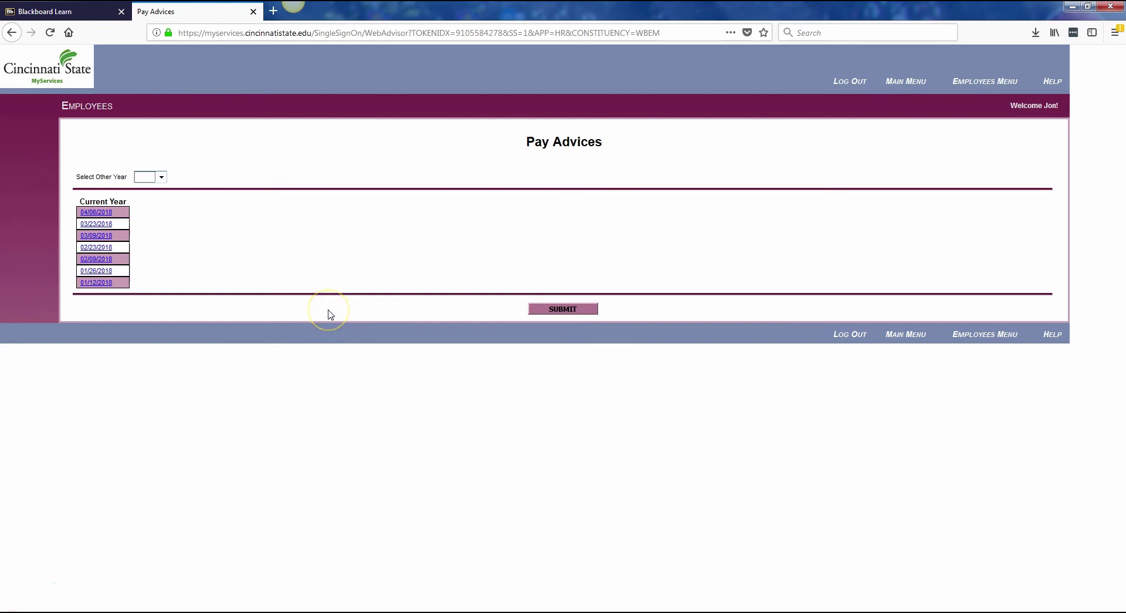
key(alt+Down)
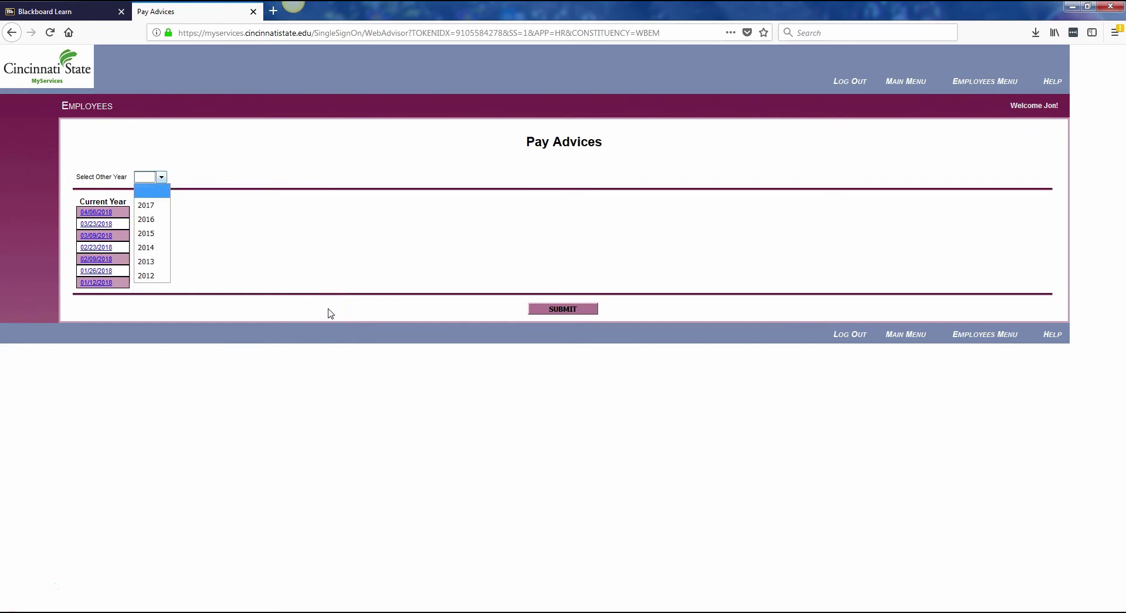
click(151, 187)
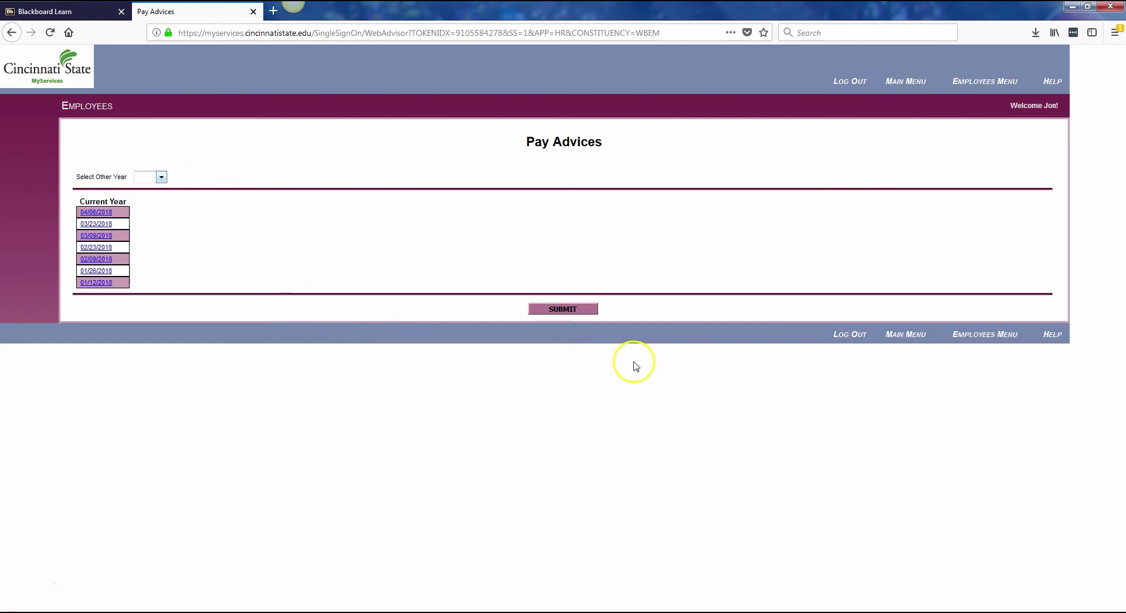